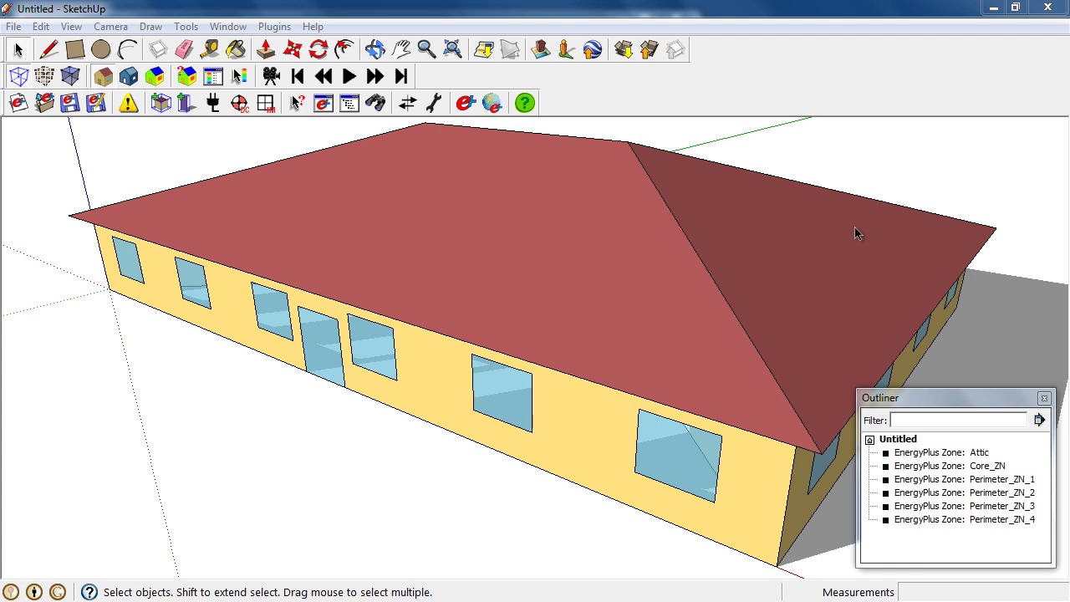
- Open the Attic, Core_ZN and Perimeter_ZN_1 zone groups in the SketchUp Outliner
double_click(934, 453)
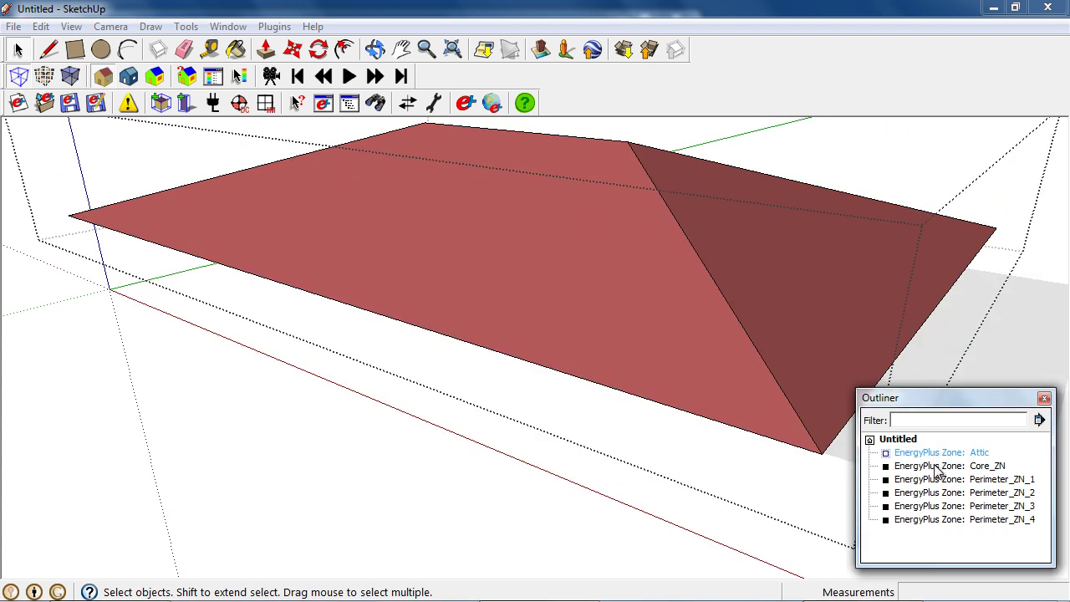
double_click(937, 465)
double_click(940, 480)
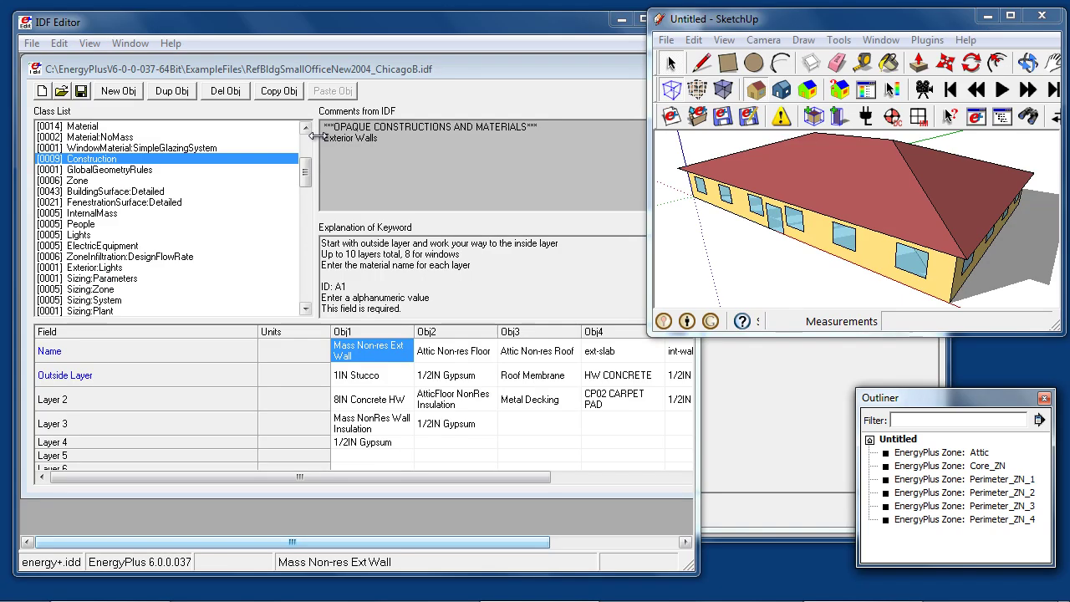
- In IDF Editor, browse Material, Material:NoMass and WindowMaterial:SimpleGlazingSystem objects (U-Factor 3.23646, SHGC 0.39)
click(256, 22)
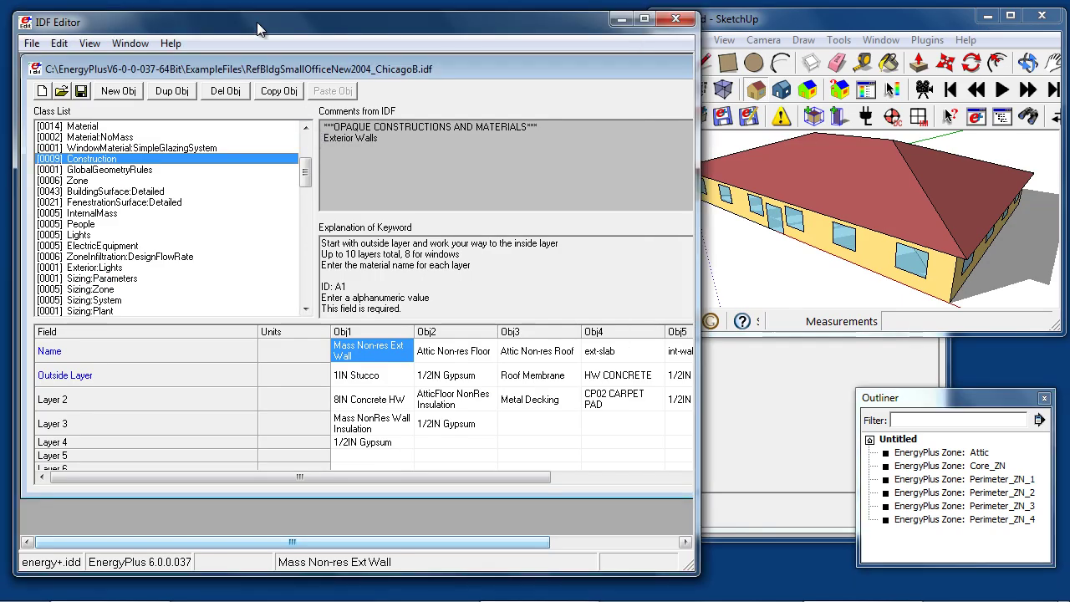
click(304, 131)
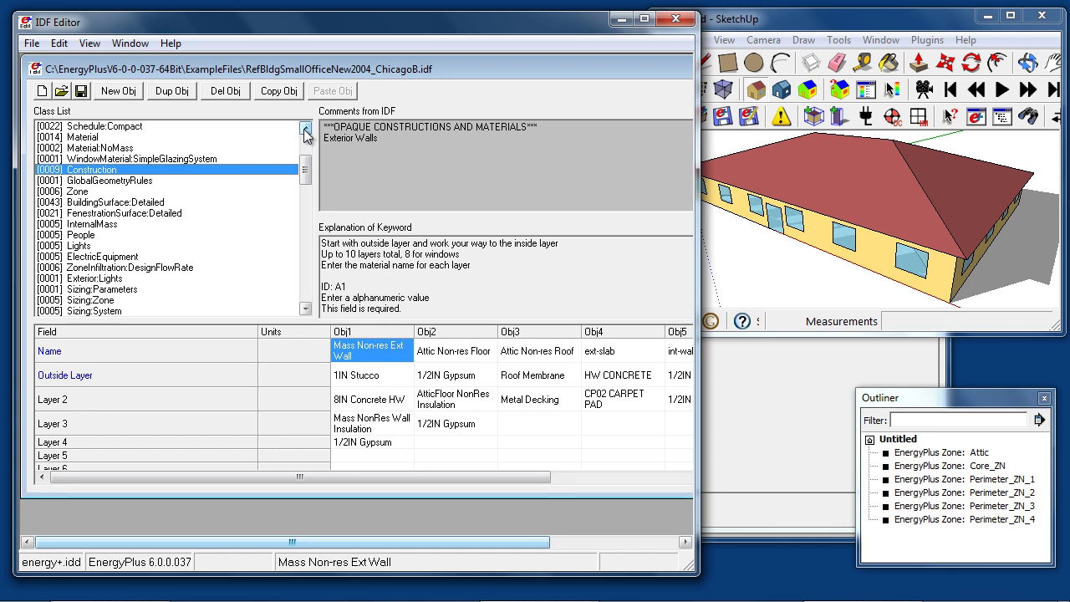
click(104, 138)
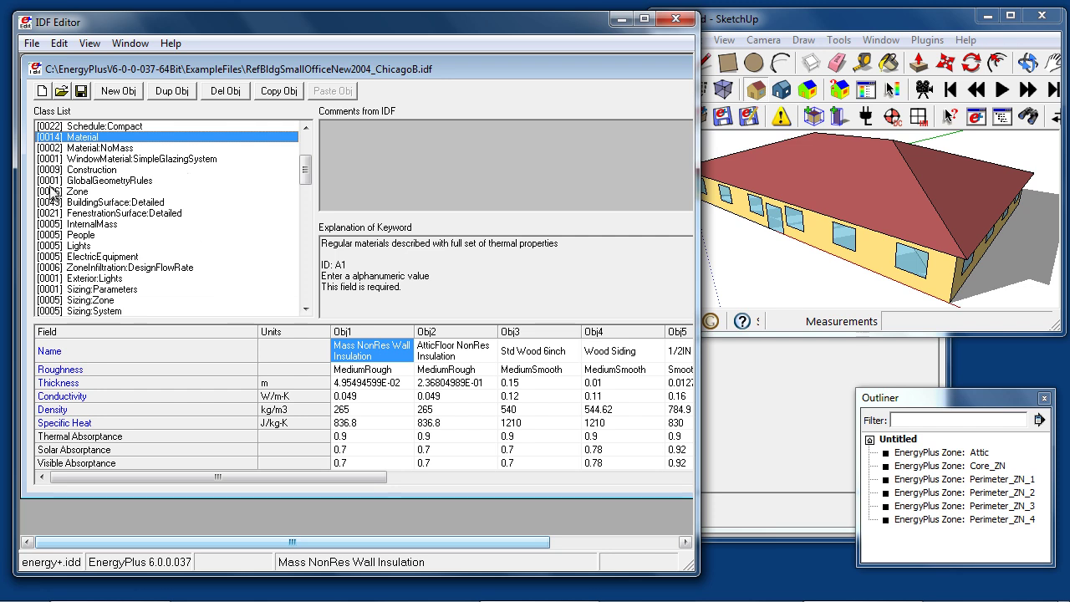
click(80, 148)
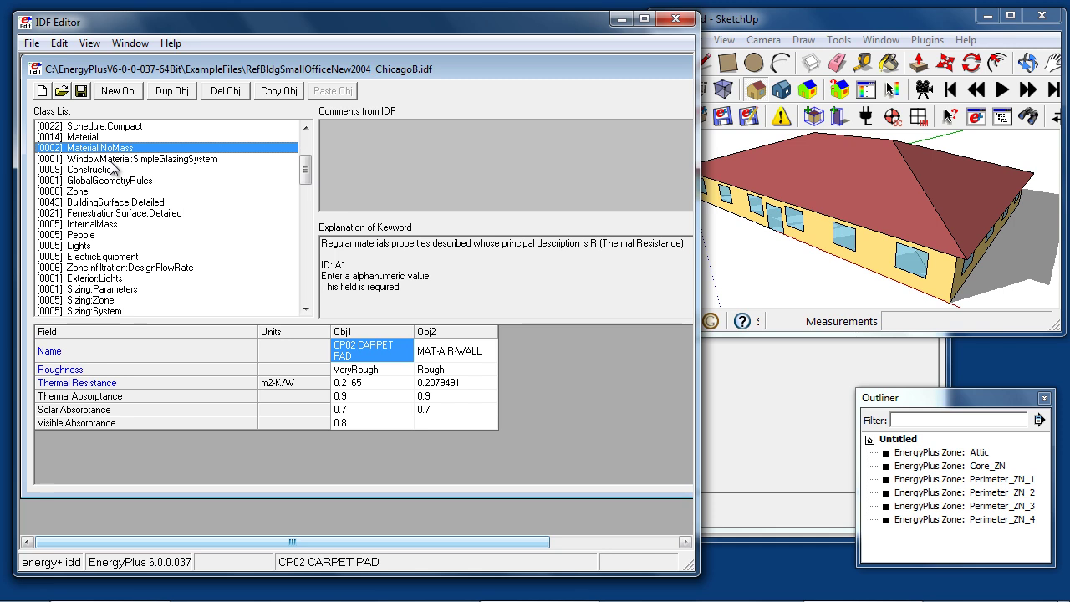
click(110, 159)
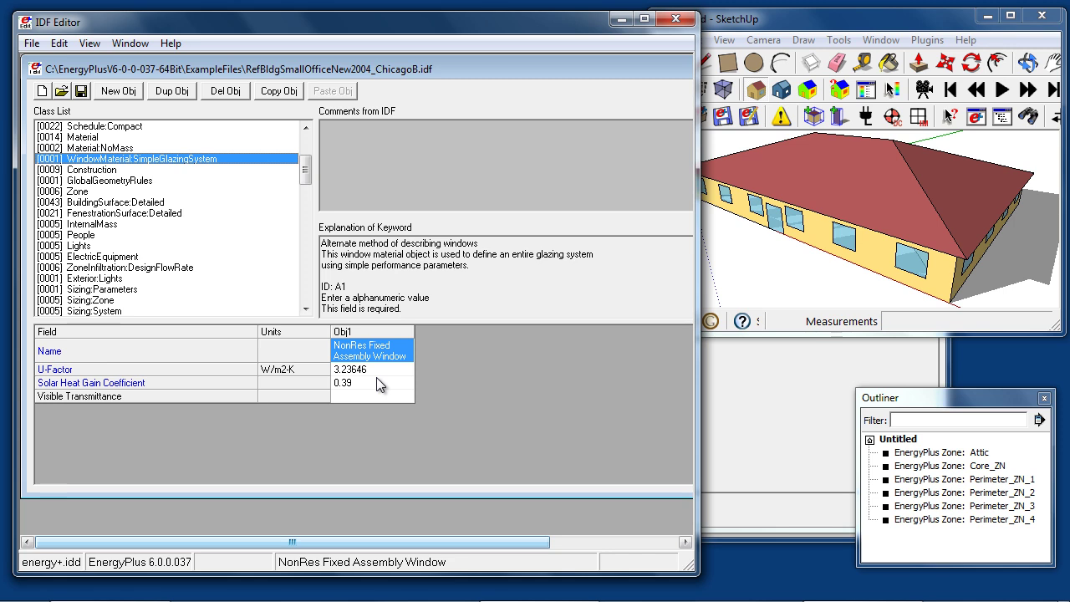
- View the Construction layers, then GlobalGeometryRules: UpperLeftCorner, Counterclockwise, Relative coordinates
click(92, 170)
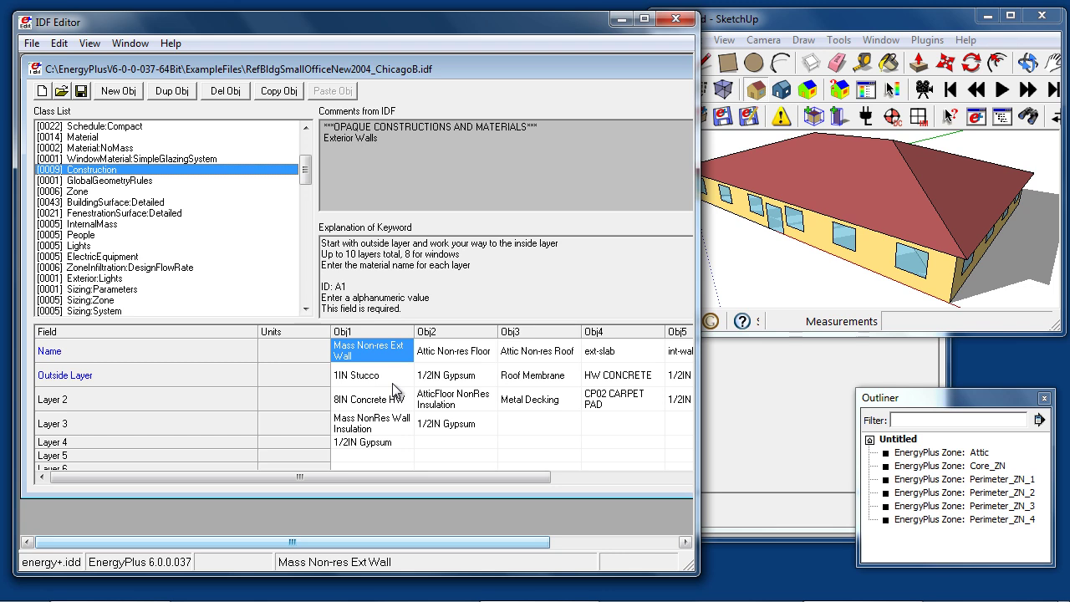
click(142, 180)
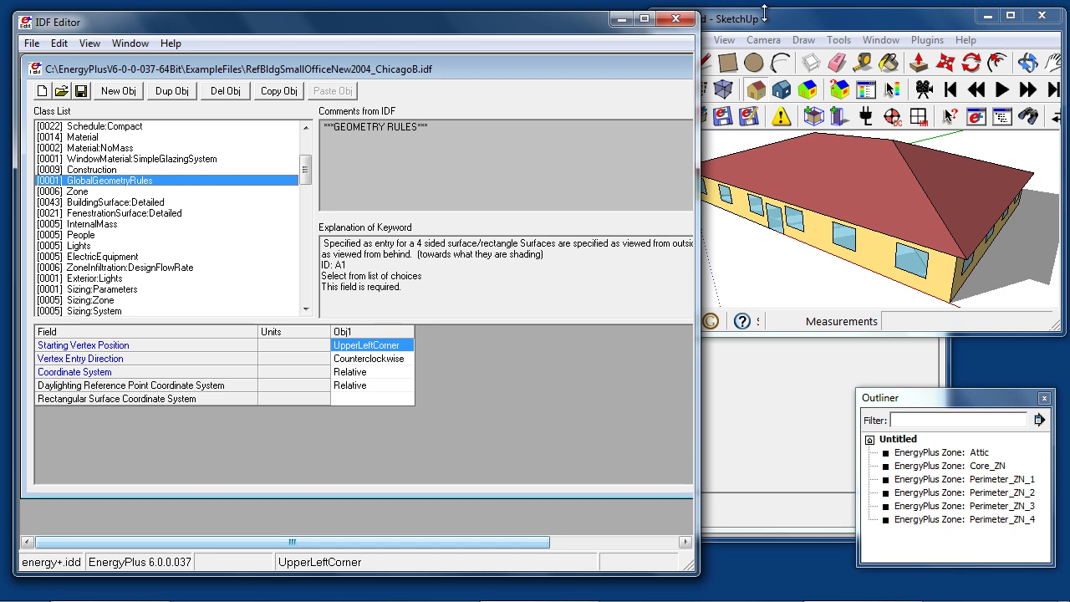
- Browse Zone, BuildingSurface:Detailed, FenestrationSurface:Detailed and InternalMass objects, checking the first window's host wall
click(84, 192)
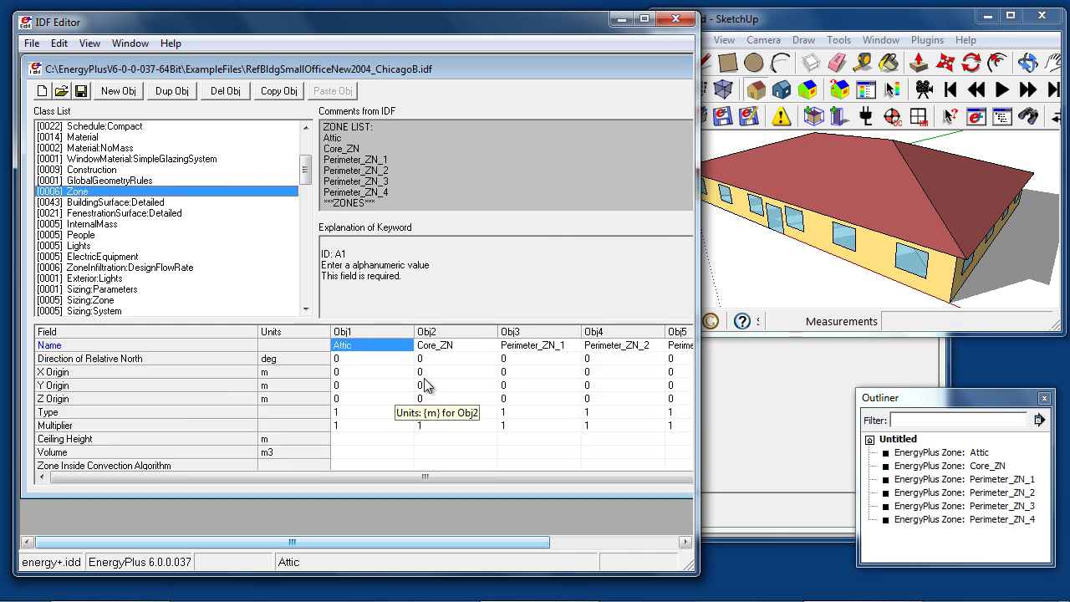
click(84, 205)
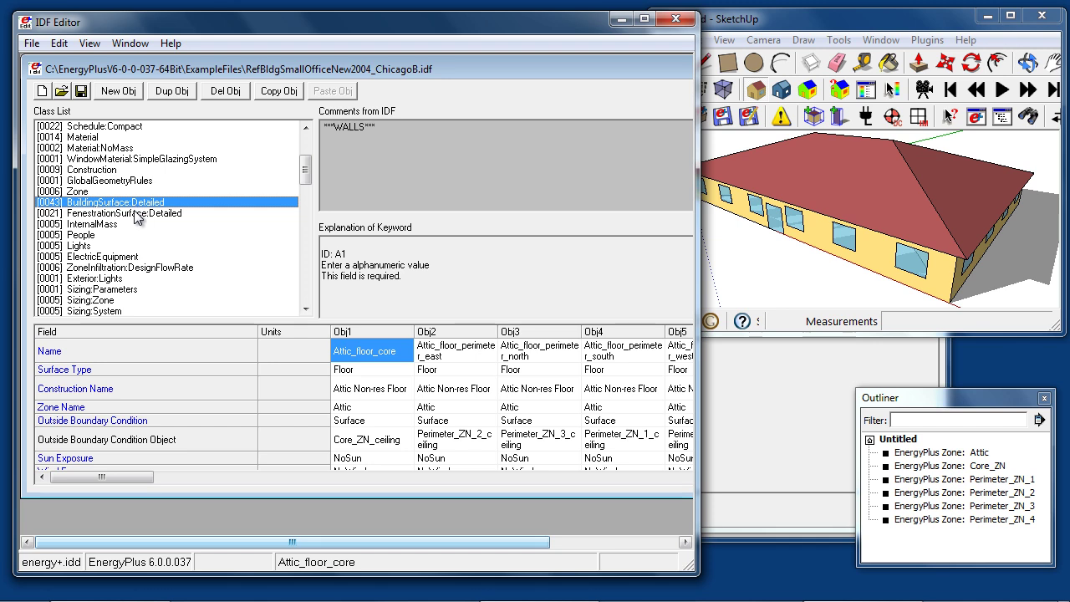
click(138, 215)
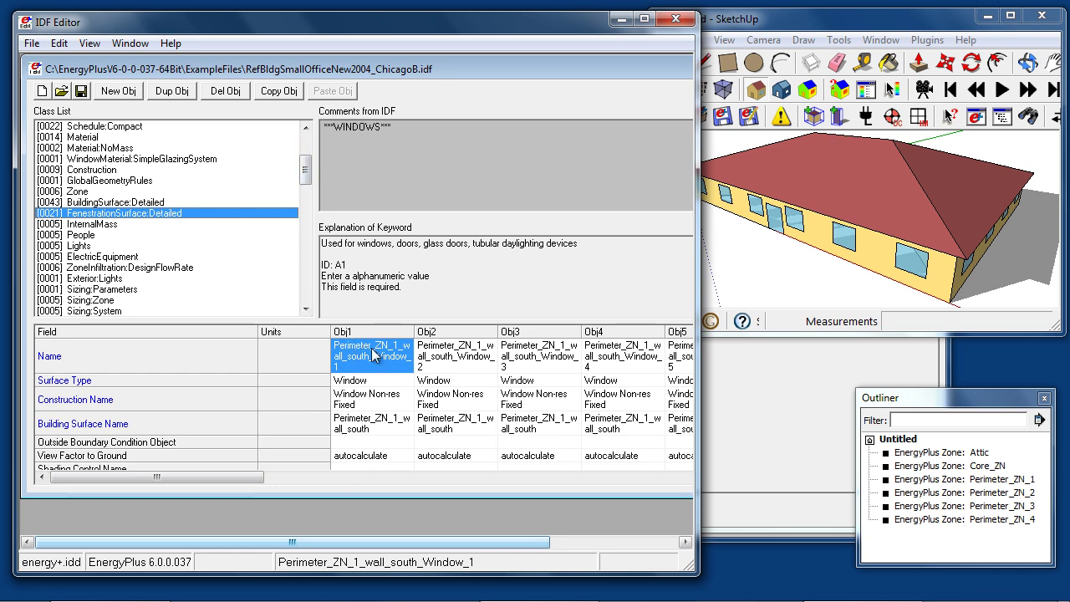
click(378, 423)
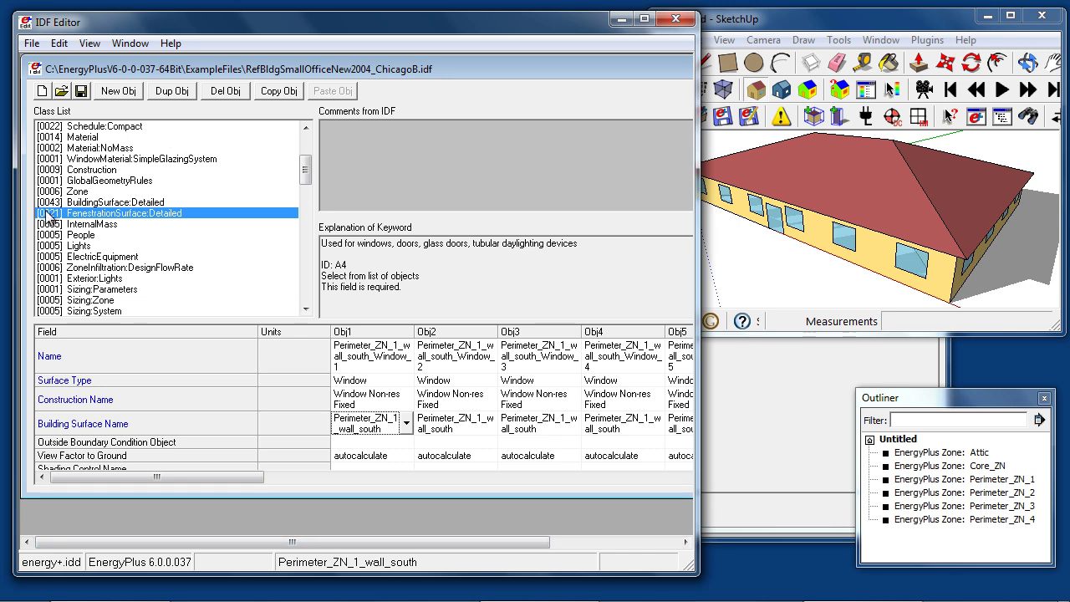
click(87, 224)
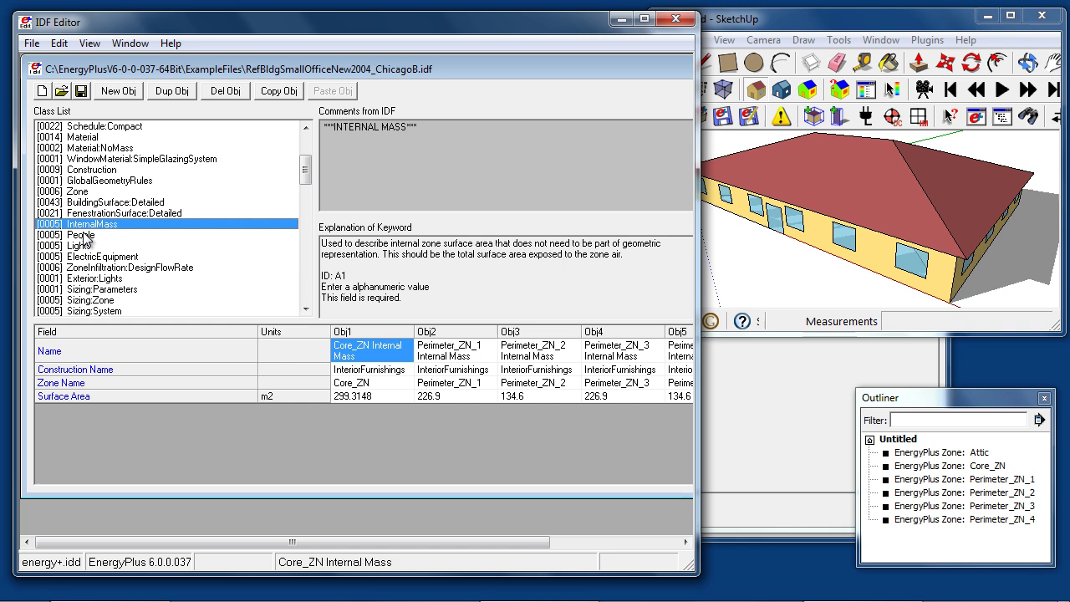
- Browse the People, Lights, ElectricEquipment and ZoneInfiltration:DesignFlowRate objects
click(83, 235)
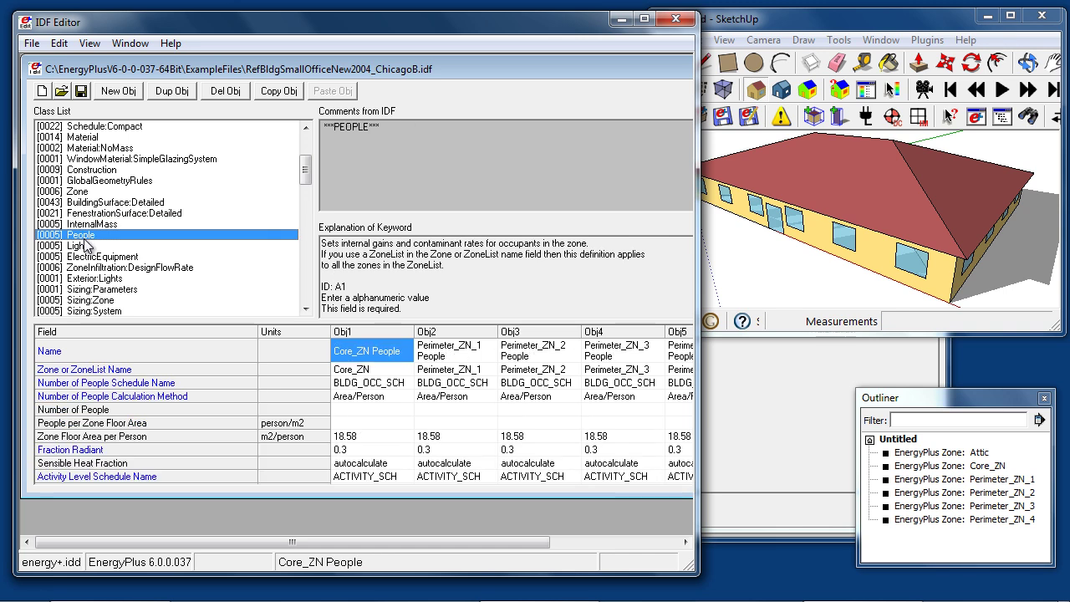
click(87, 245)
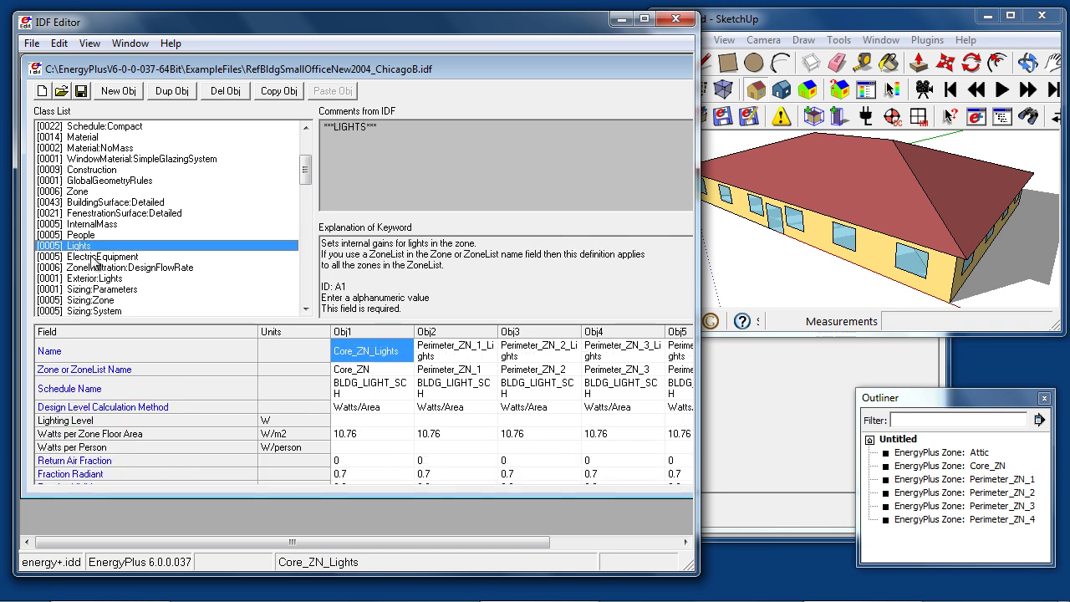
click(93, 257)
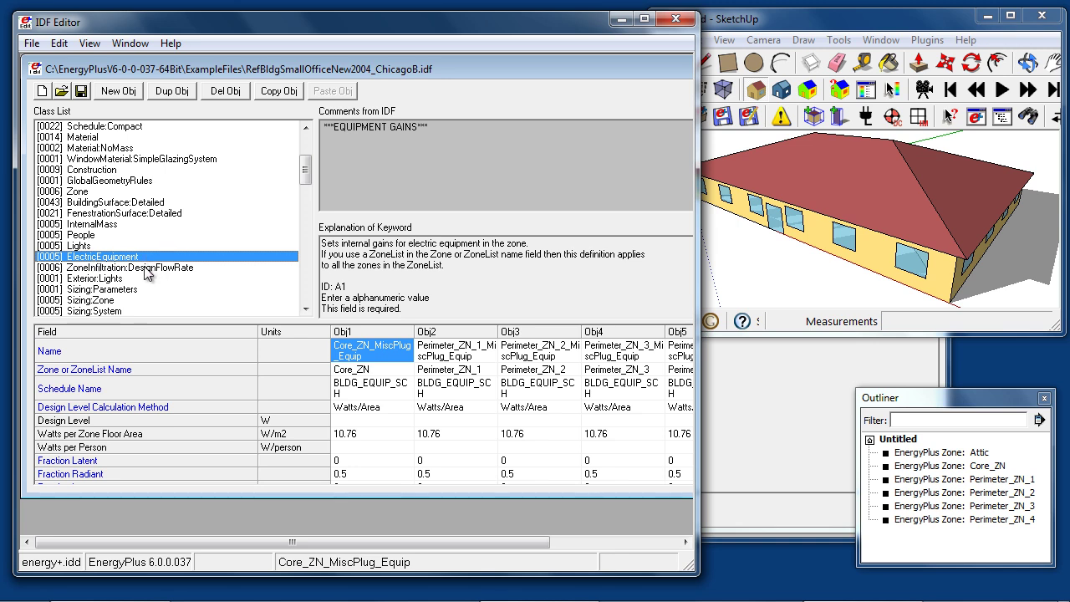
click(147, 267)
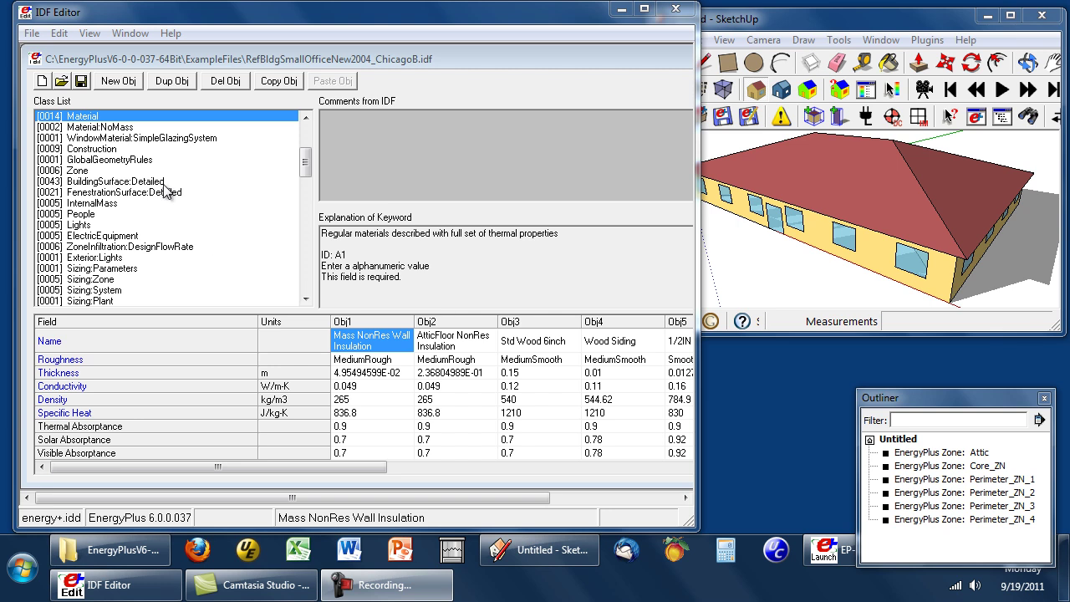
click(91, 150)
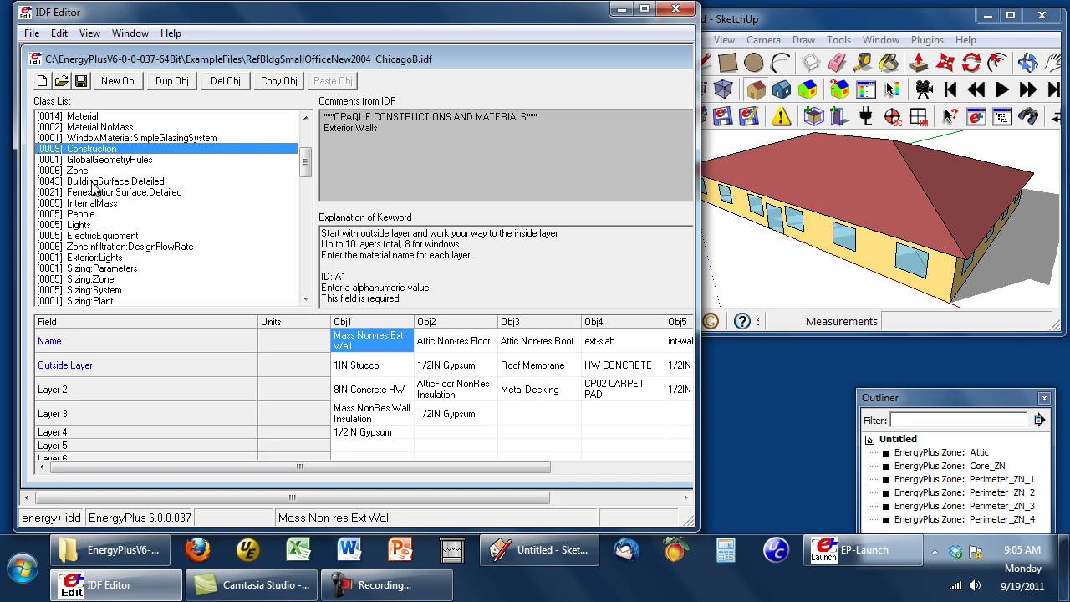
click(93, 182)
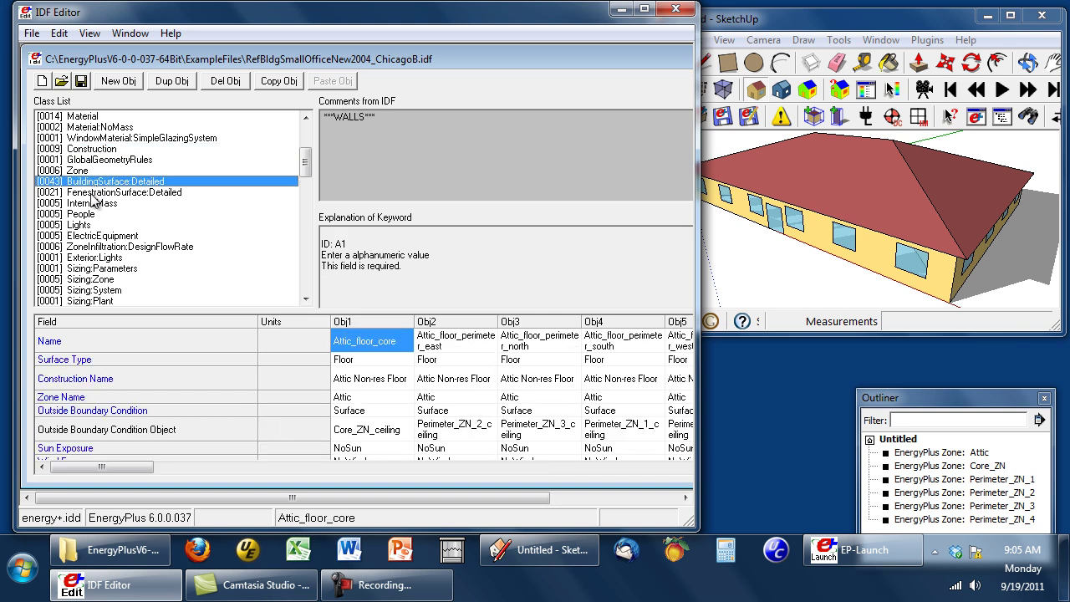
click(94, 193)
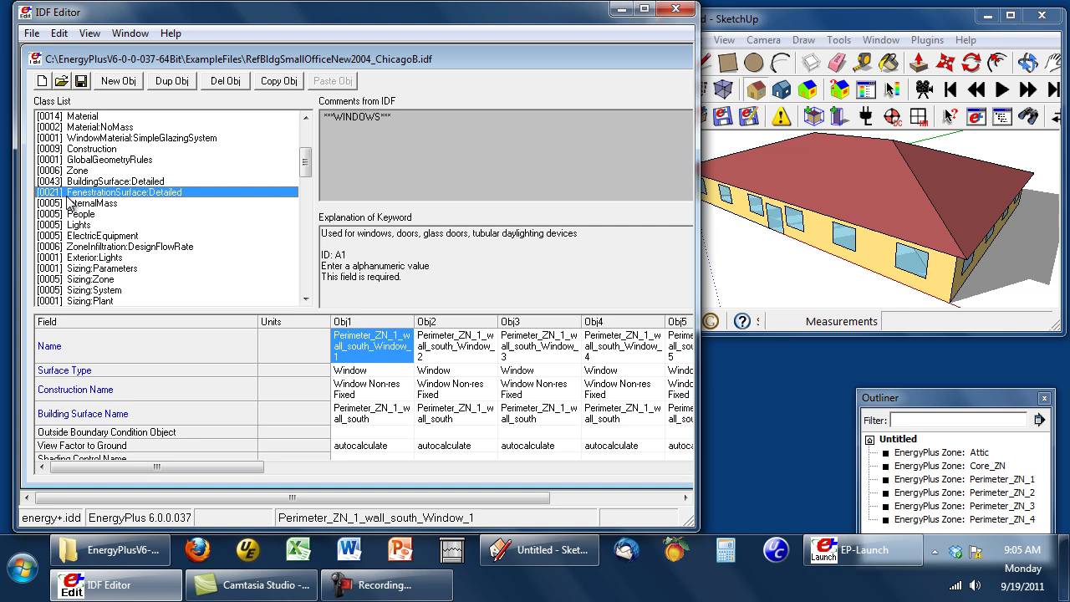
click(77, 171)
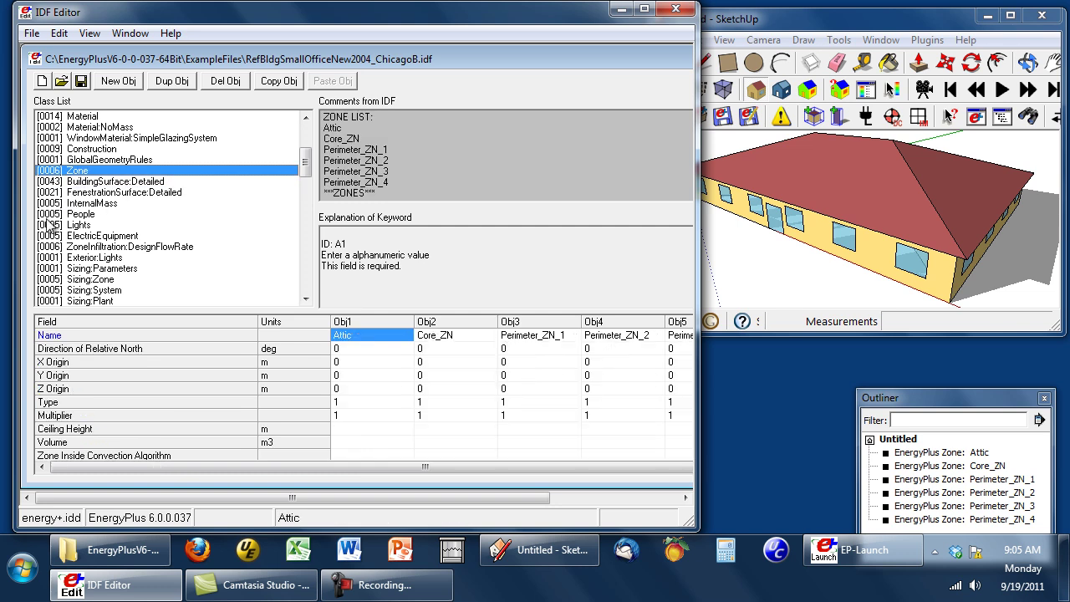
click(84, 206)
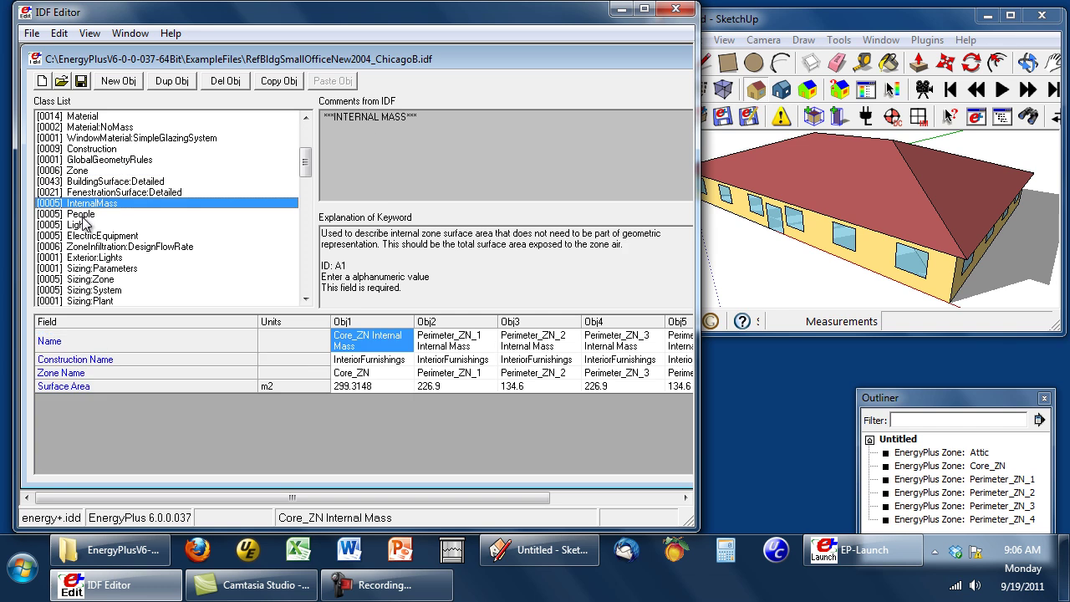
click(85, 215)
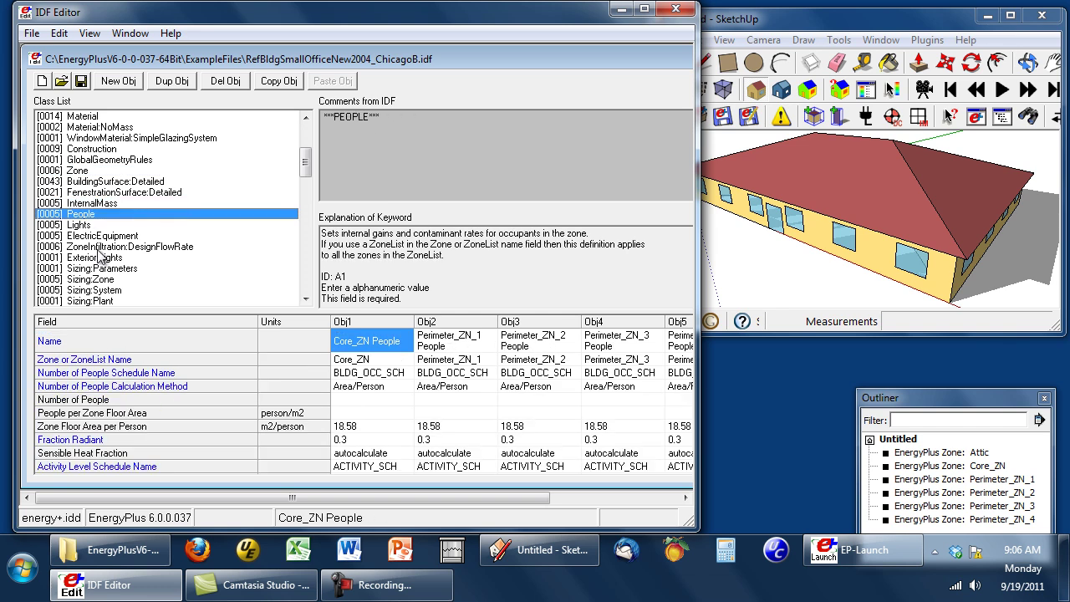
click(98, 248)
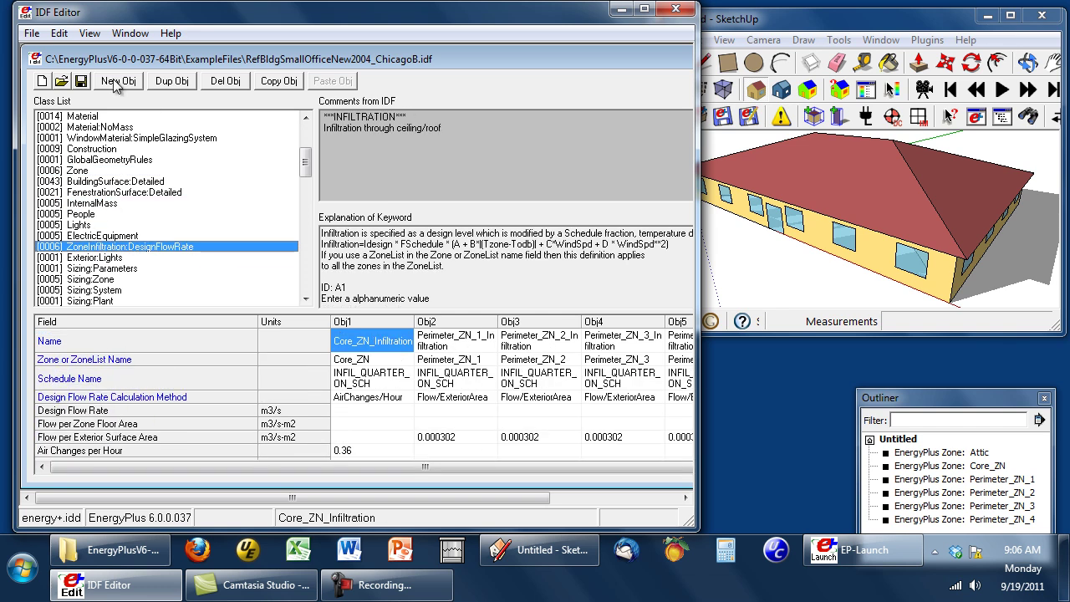
click(85, 117)
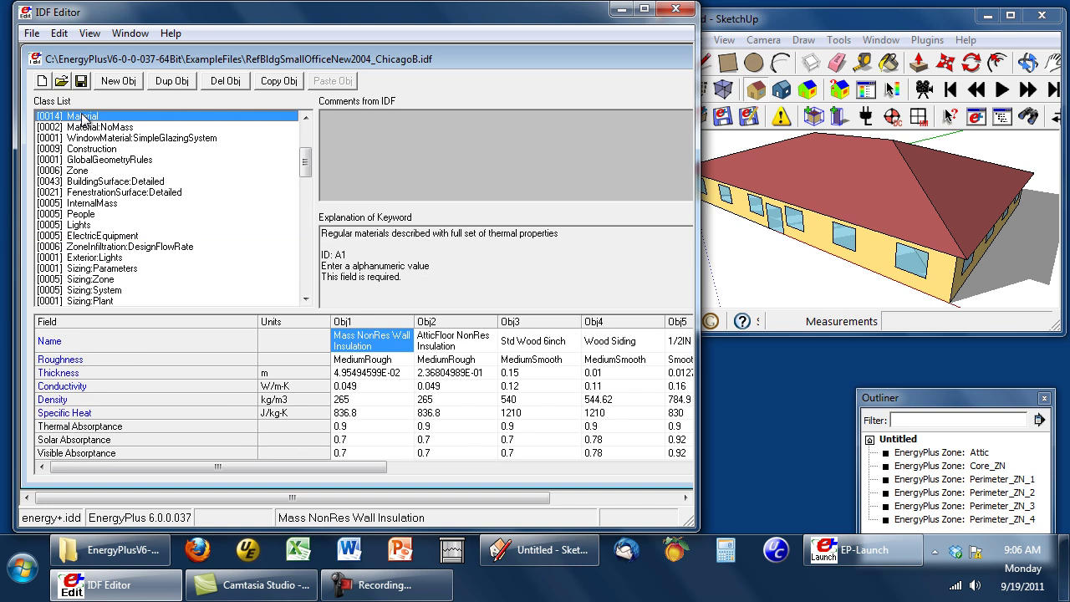
click(308, 280)
click(308, 280)
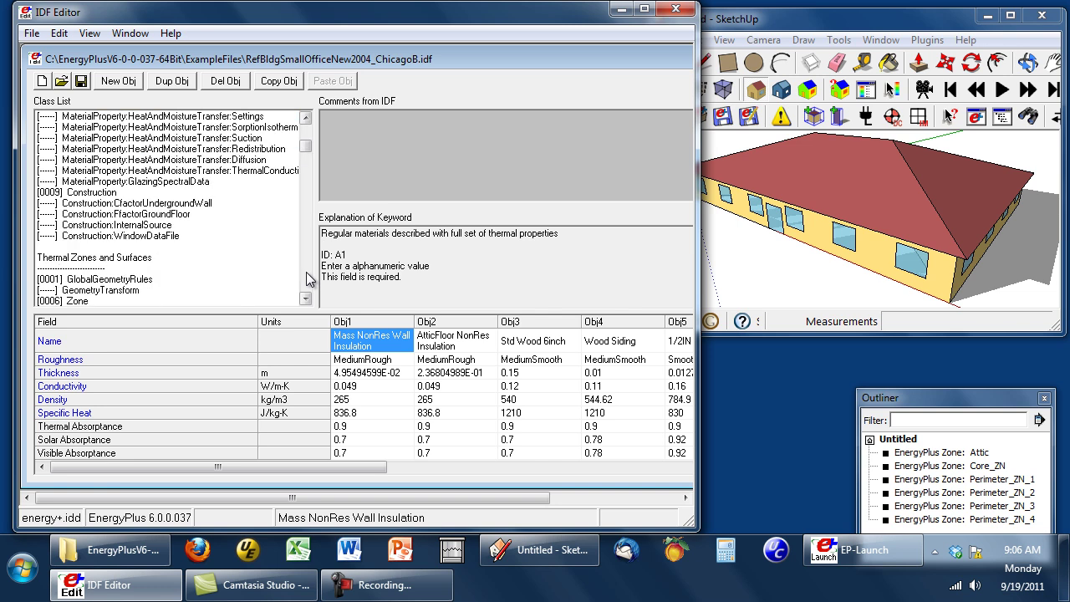
click(308, 280)
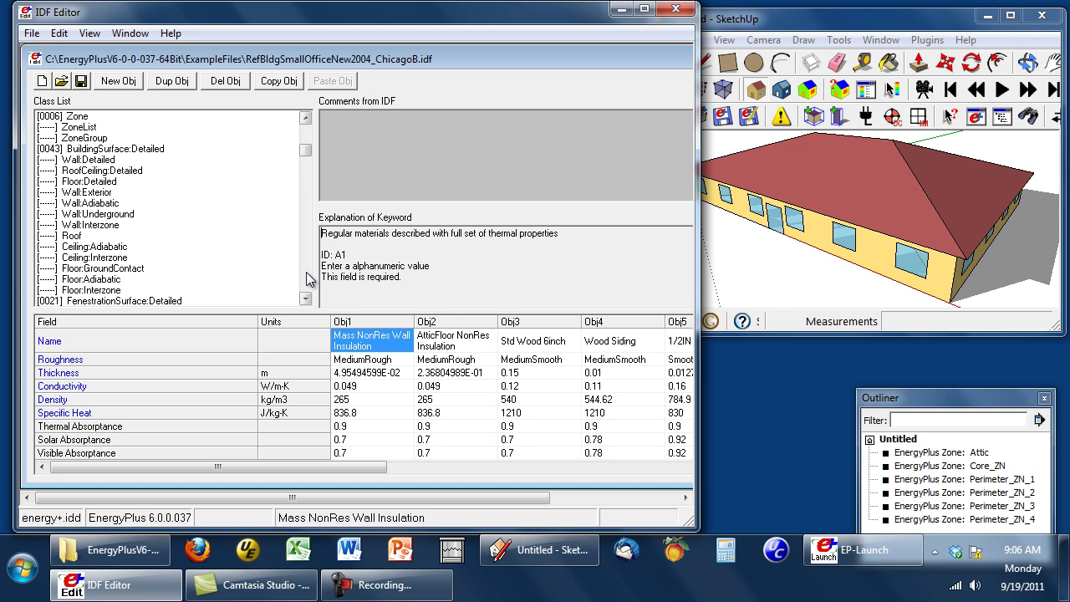